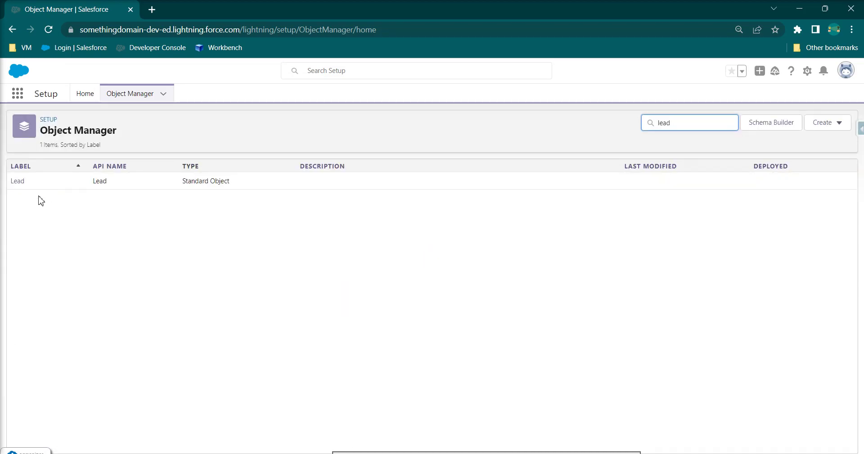
# - Open the lead conversion field mapping page from the Lead object's fields and relationships
pyautogui.click(21, 181)
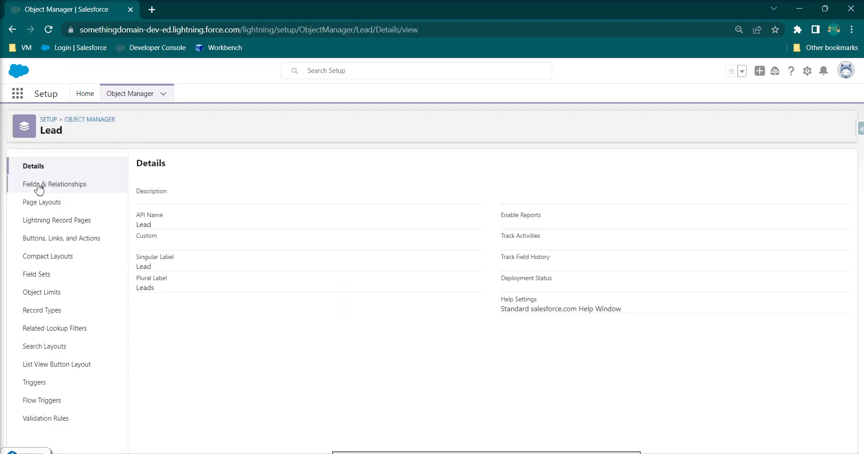
pyautogui.click(57, 189)
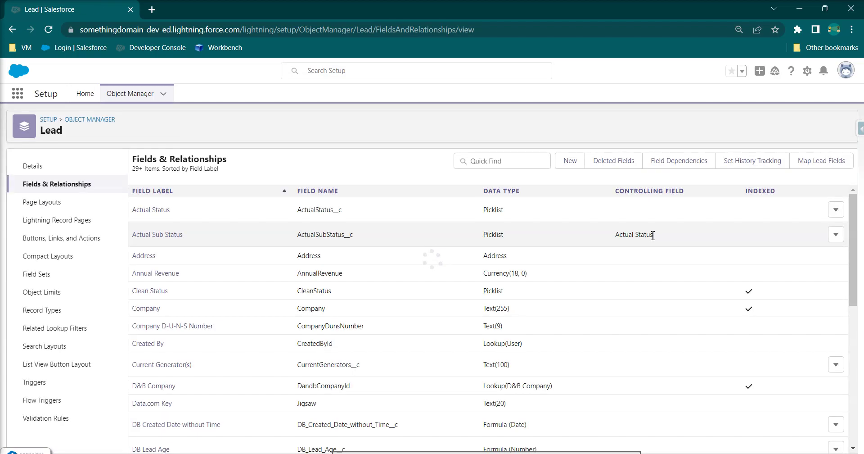
pyautogui.click(831, 167)
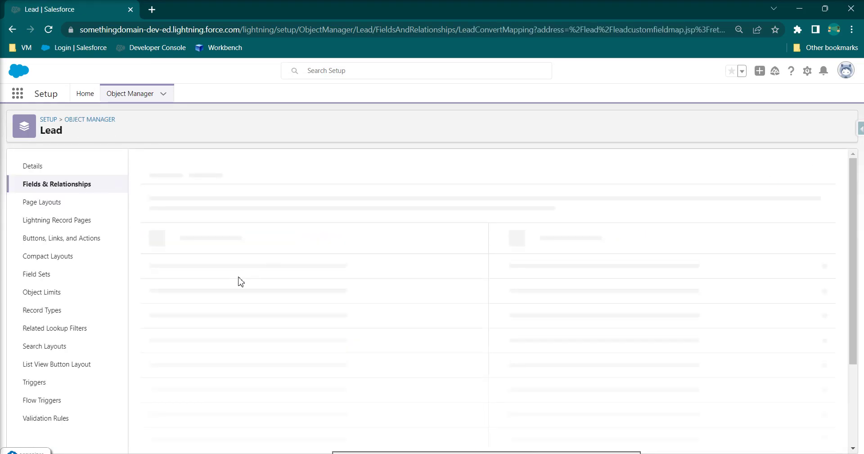
# - Look through the custom lead field mappings for accounts, contacts and opportunities
pyautogui.scroll(-4, 232, 282)
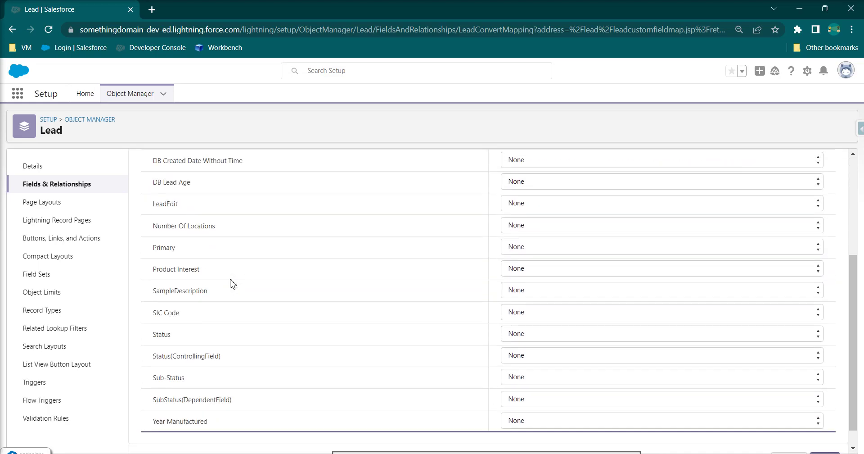
pyautogui.scroll(4, 233, 282)
pyautogui.click(249, 214)
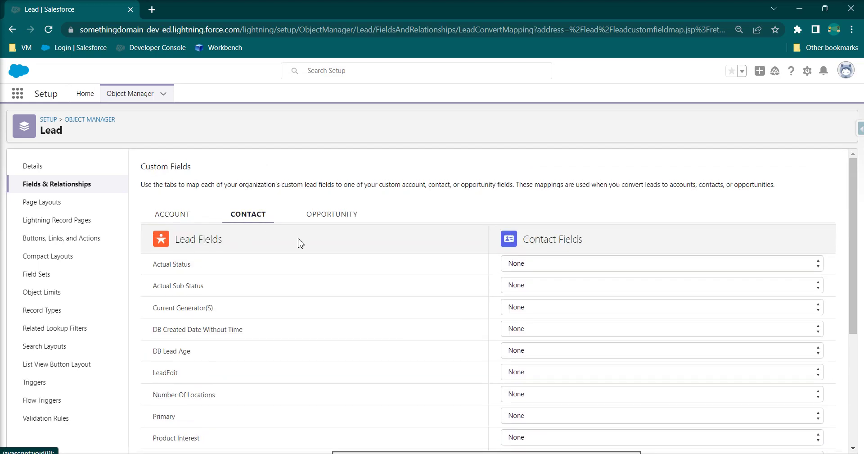
pyautogui.scroll(-4, 300, 243)
pyautogui.scroll(4, 319, 227)
pyautogui.click(336, 211)
pyautogui.scroll(-4, 440, 266)
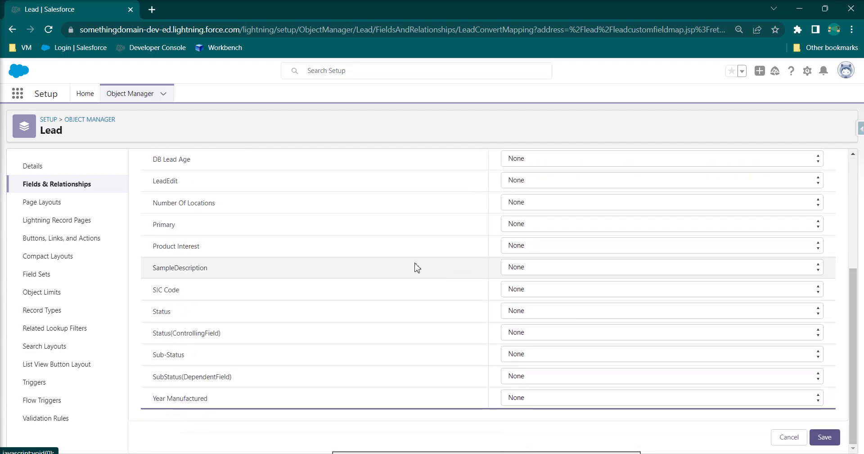
# - Map the lead's Year Manufactured field to the account's Year Manufactured field
pyautogui.scroll(4, 427, 269)
pyautogui.click(168, 214)
pyautogui.scroll(-4, 289, 262)
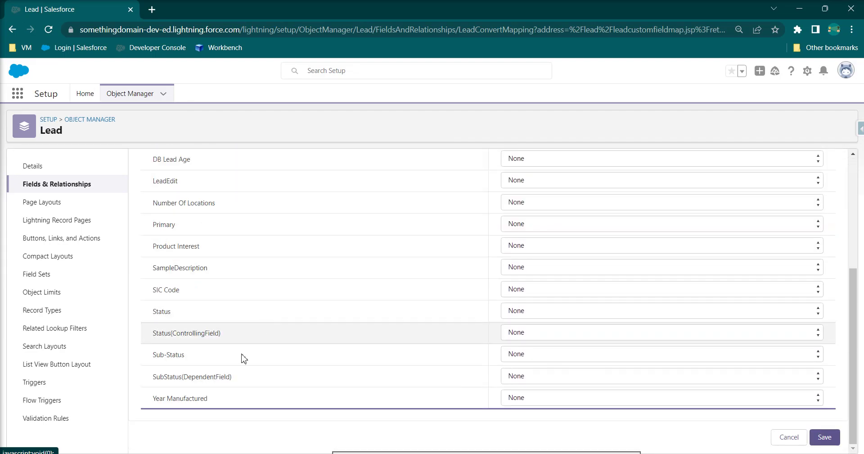
pyautogui.click(538, 404)
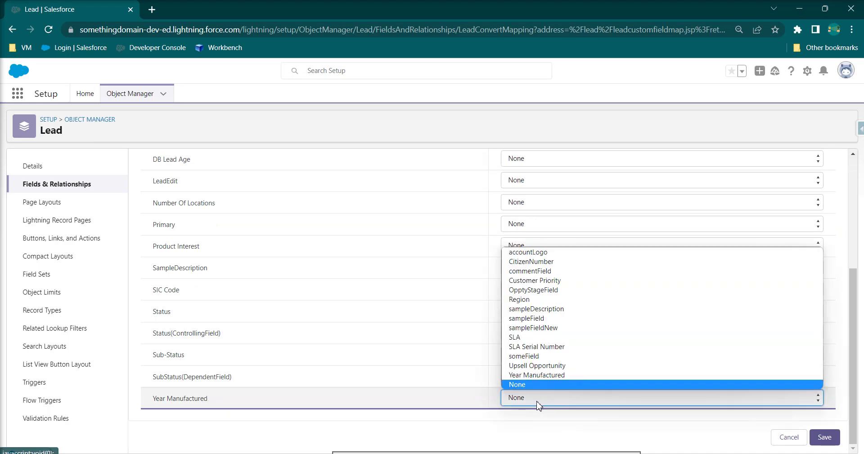
pyautogui.click(551, 374)
# - Check which contact and opportunity fields are offered as mapping targets for the lead's Year Manufactured field
pyautogui.scroll(5, 427, 351)
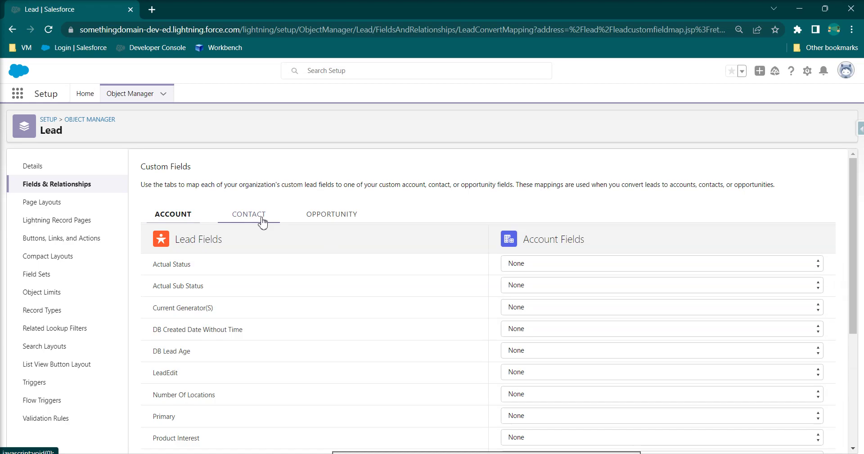
pyautogui.click(263, 221)
pyautogui.scroll(-4, 531, 324)
pyautogui.click(533, 398)
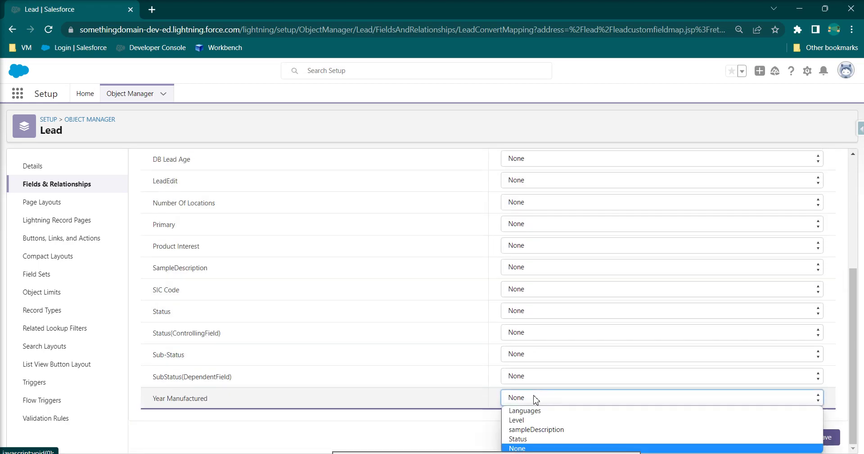
pyautogui.press('Escape')
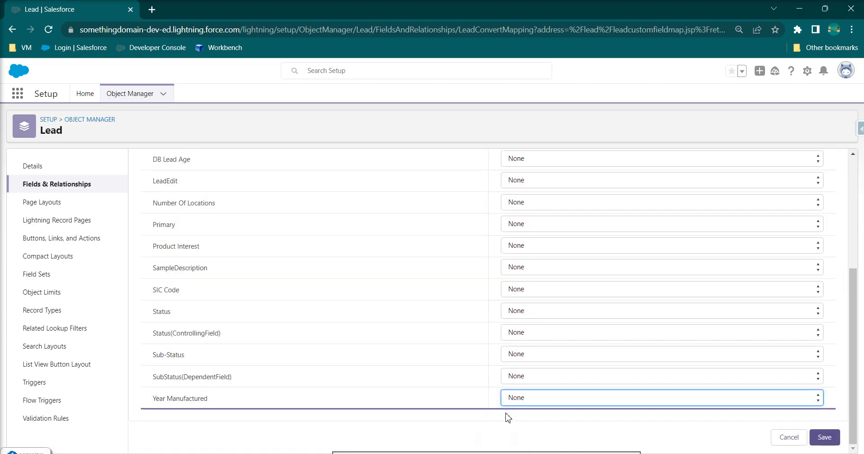
pyautogui.scroll(5, 332, 270)
pyautogui.click(320, 193)
pyautogui.scroll(-4, 449, 268)
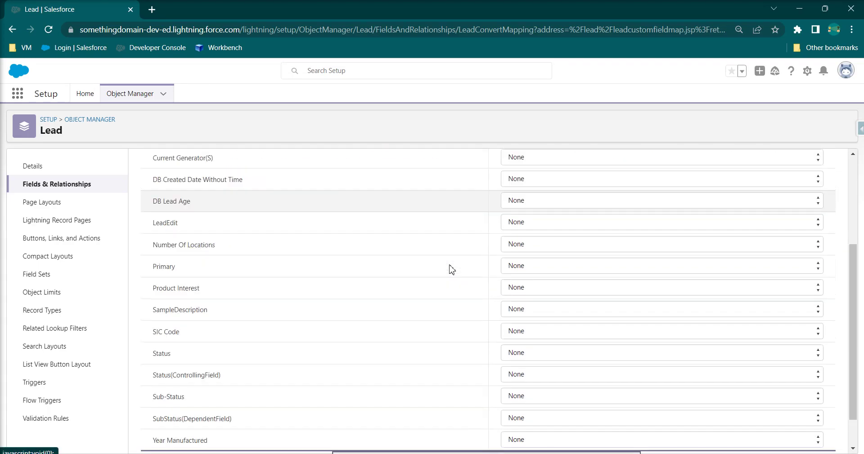
pyautogui.click(542, 404)
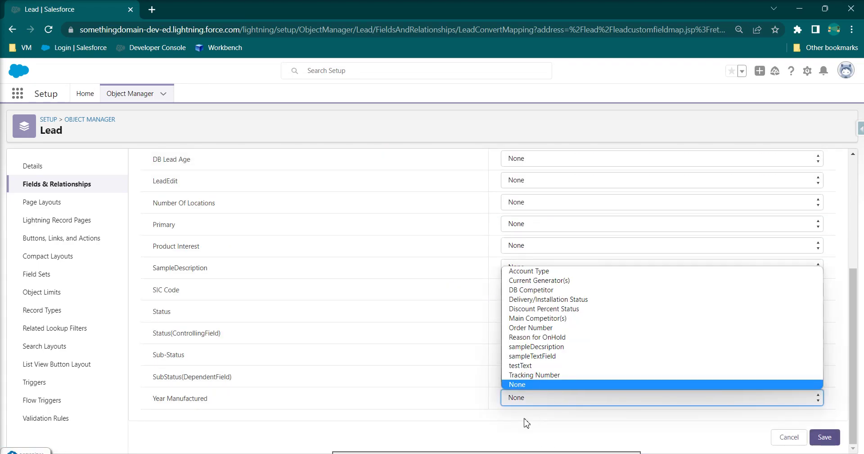
pyautogui.scroll(5, 264, 293)
pyautogui.scroll(-3, 261, 328)
pyautogui.scroll(-1, 261, 328)
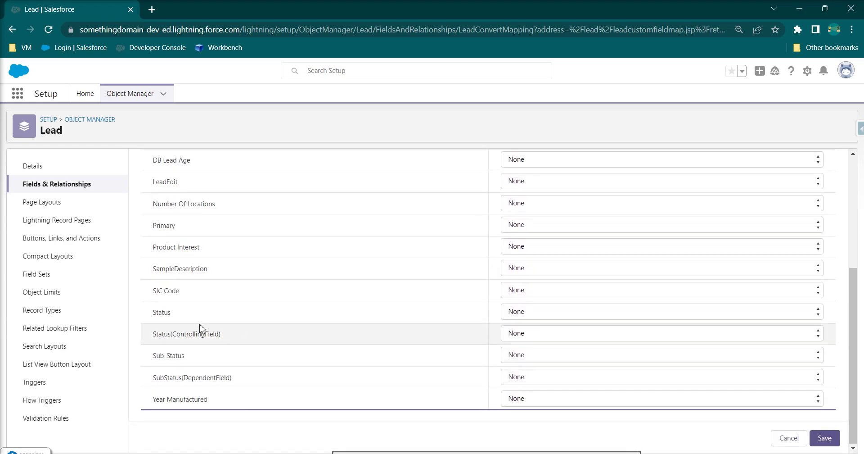
# - Review the contact mappings and the account mapping of Year Manufactured
pyautogui.scroll(4, 206, 171)
pyautogui.click(244, 216)
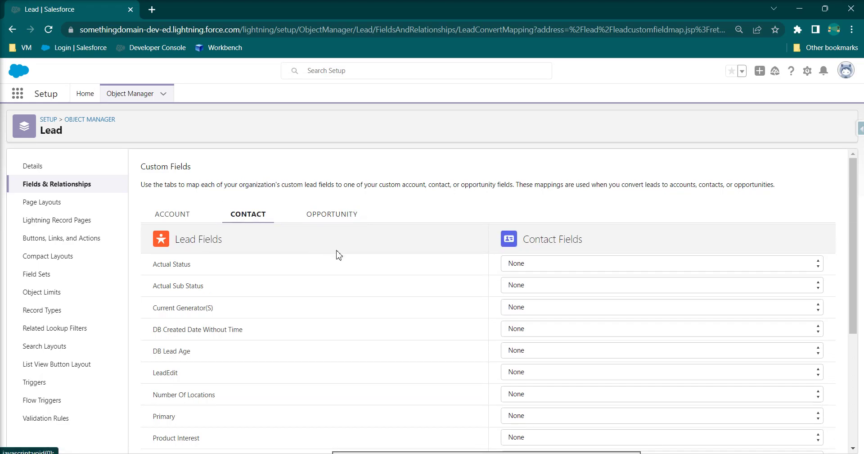
pyautogui.scroll(-3, 337, 252)
pyautogui.scroll(-1, 328, 256)
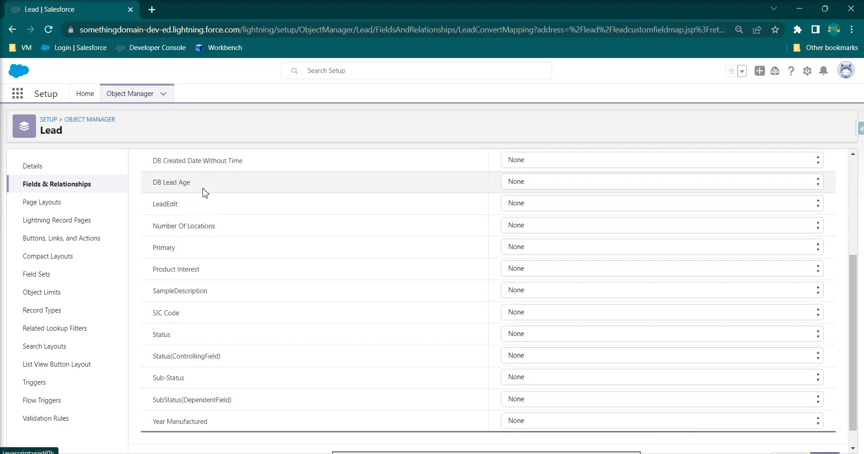
pyautogui.scroll(1, 172, 194)
pyautogui.scroll(4, 172, 195)
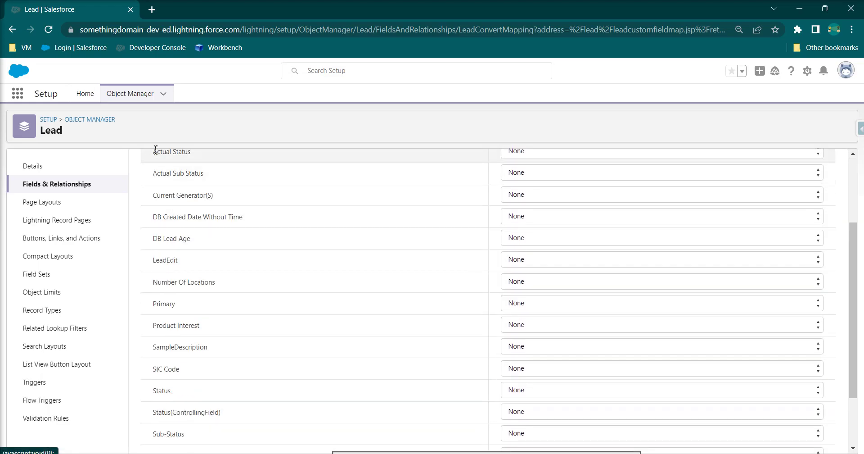
pyautogui.click(173, 215)
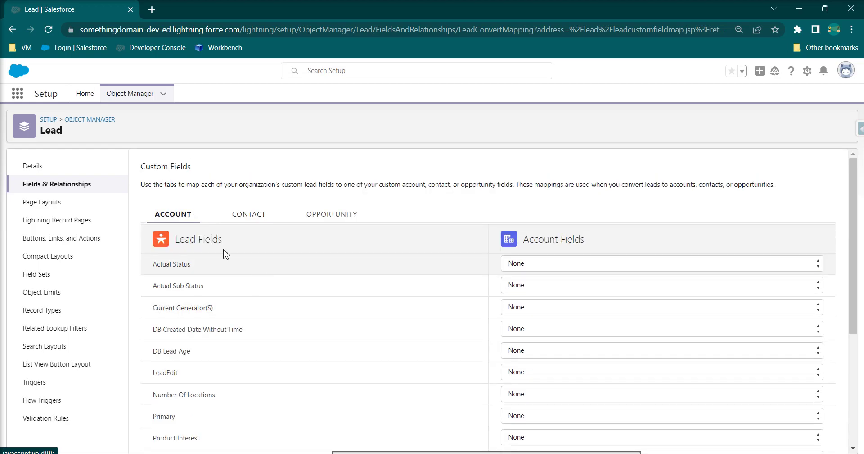
pyautogui.scroll(-4, 289, 268)
pyautogui.scroll(-1, 293, 269)
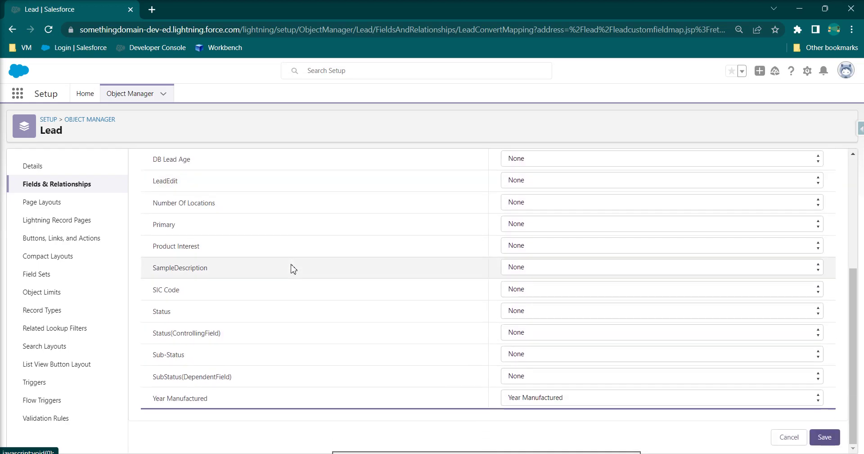
# - Map the lead's Status field to the contact's Status field
pyautogui.scroll(5, 301, 269)
pyautogui.click(249, 193)
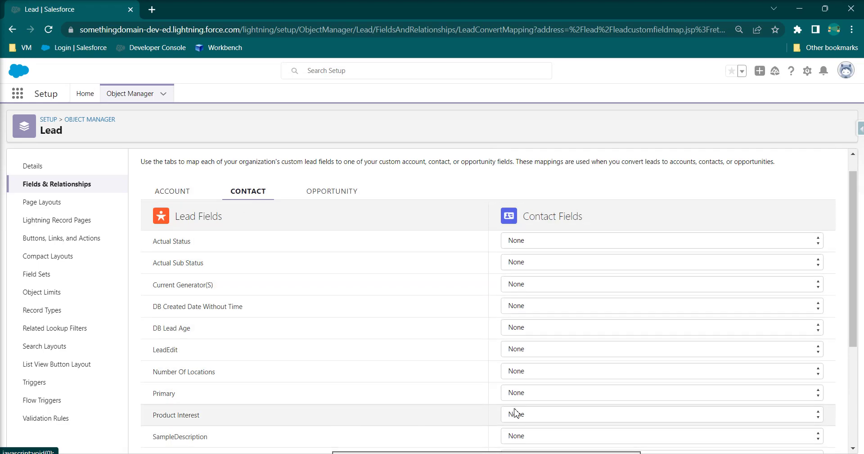
pyautogui.click(530, 401)
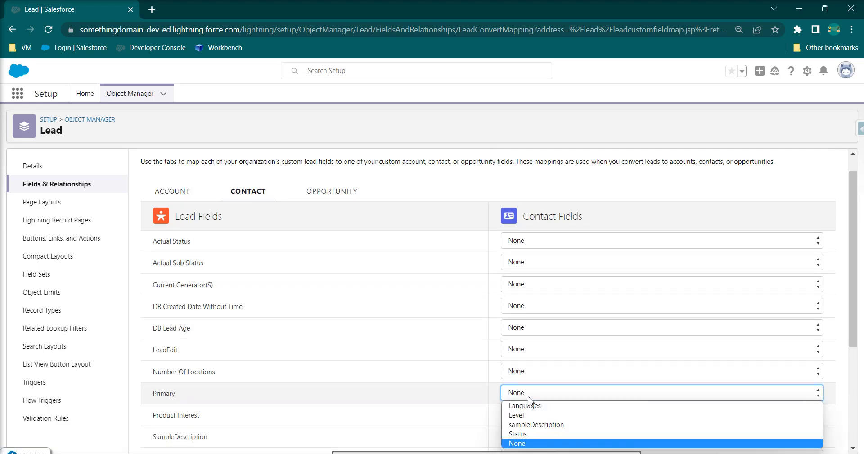
pyautogui.scroll(-3, 436, 359)
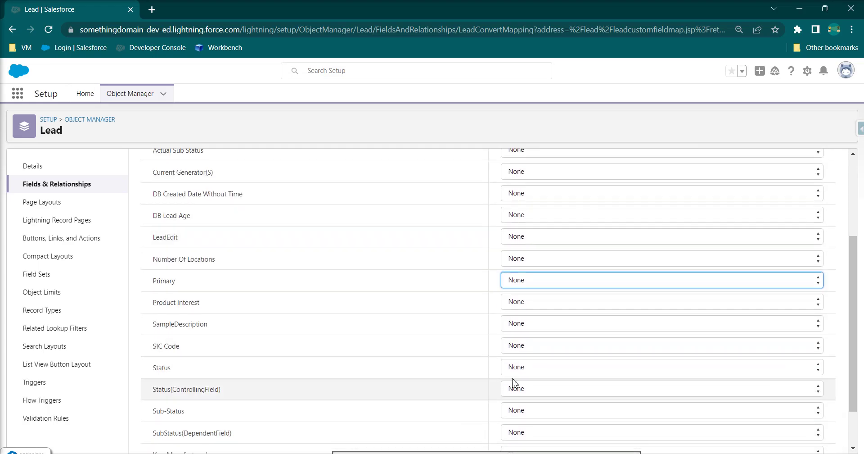
pyautogui.click(527, 370)
pyautogui.click(539, 410)
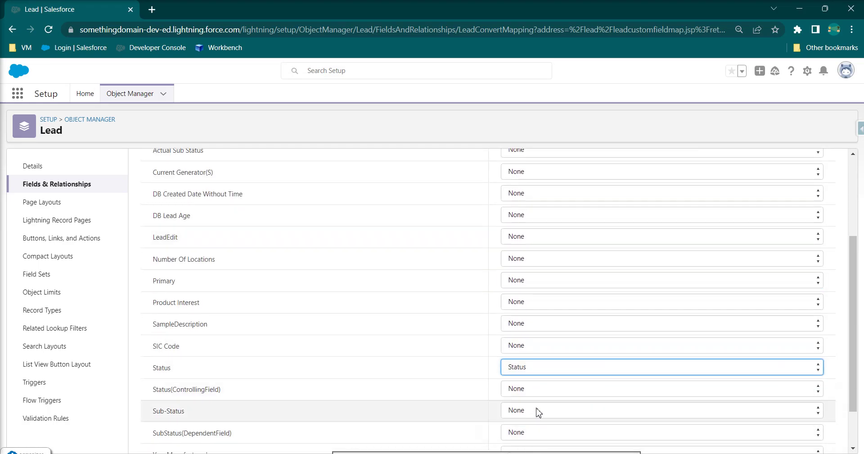
# - Compare the mappings chosen for the account and contact fields, including Year Manufactured and Status
pyautogui.scroll(3, 315, 248)
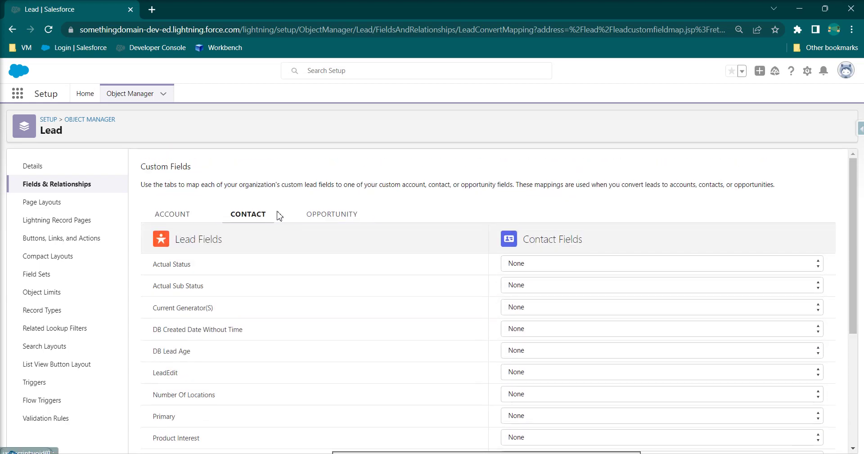
pyautogui.click(171, 214)
pyautogui.scroll(-5, 445, 337)
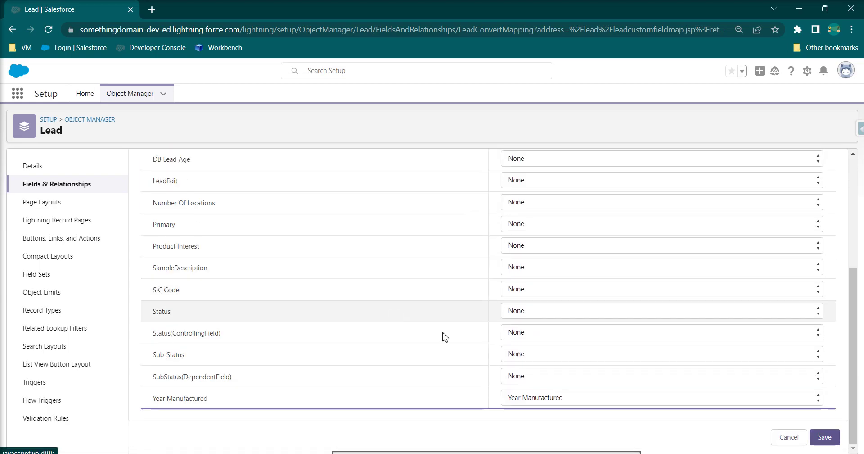
pyautogui.scroll(5, 417, 347)
pyautogui.click(255, 215)
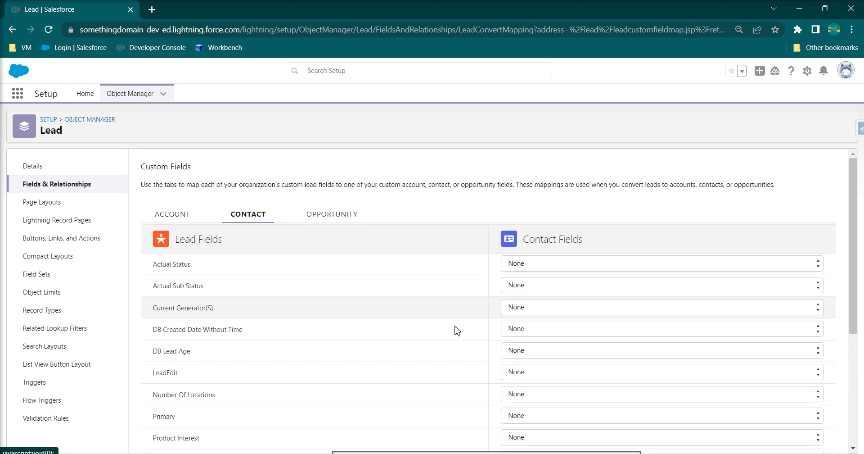
pyautogui.scroll(-5, 458, 331)
pyautogui.scroll(5, 484, 345)
pyautogui.scroll(-1, 496, 324)
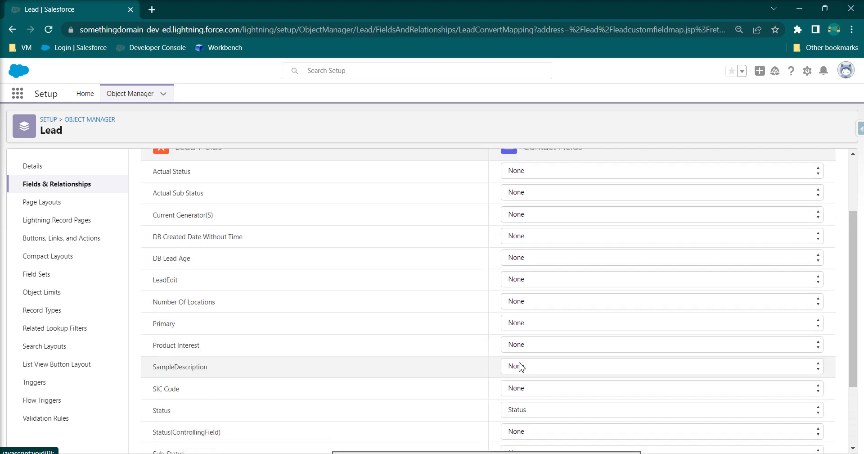
pyautogui.scroll(-1, 423, 367)
# - Map the lead's Status field to the opportunity's Delivery/Installation Status field and save all mappings
pyautogui.scroll(3, 357, 299)
pyautogui.click(332, 220)
pyautogui.scroll(-4, 410, 324)
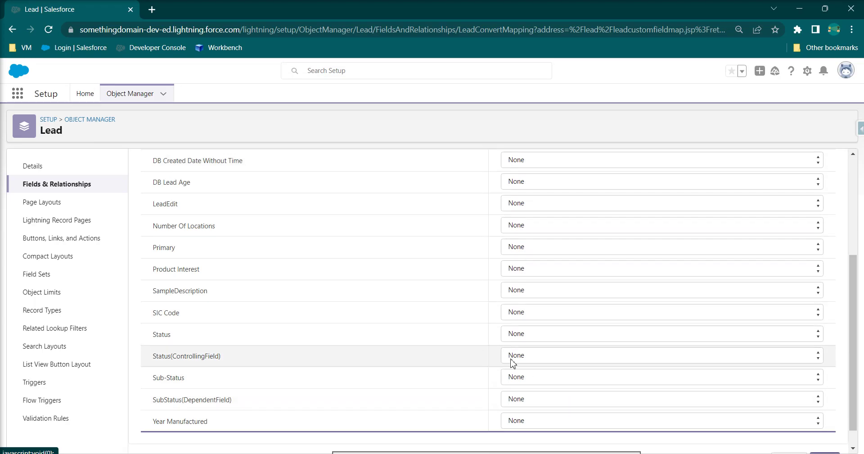
pyautogui.click(526, 336)
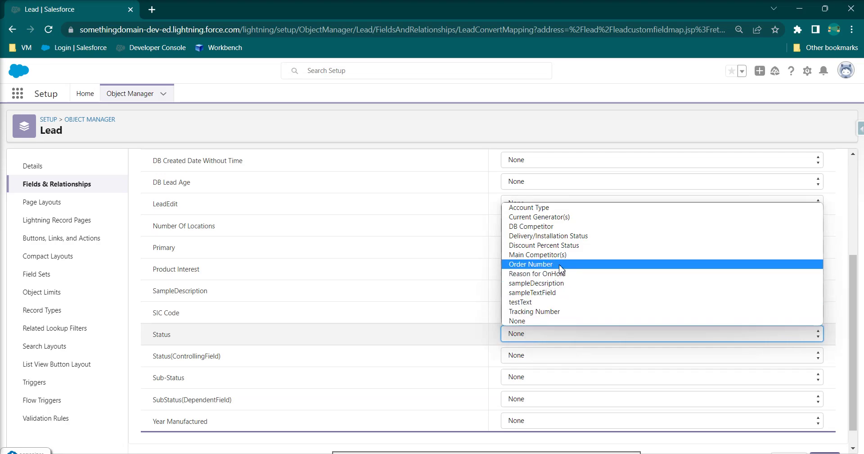
pyautogui.click(561, 236)
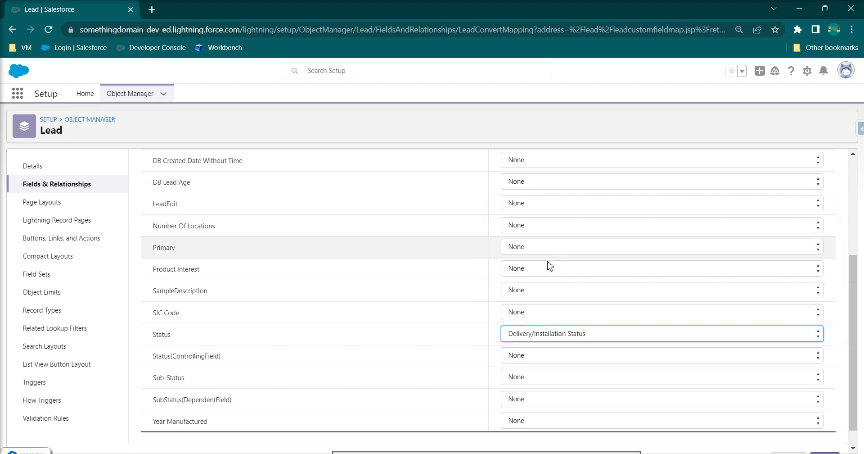
pyautogui.scroll(-1, 463, 357)
pyautogui.click(834, 436)
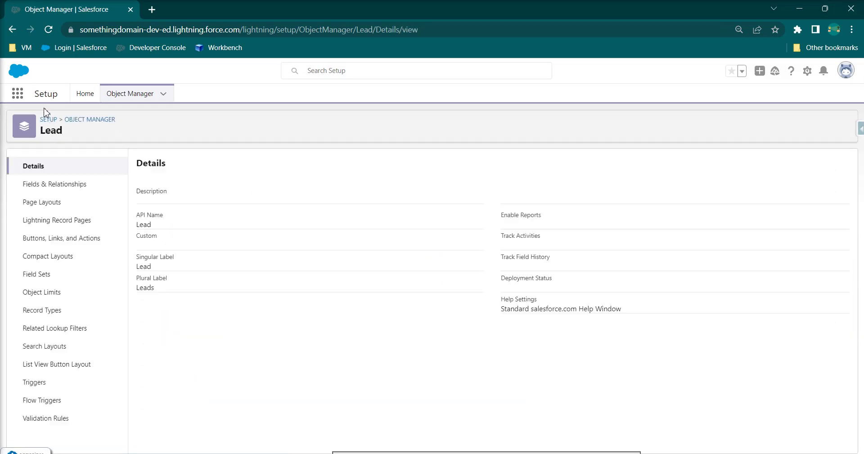
# - Find the Leads list through an app search for "lead" and open the details of the sampleNew company's lead
pyautogui.click(18, 95)
pyautogui.write('lead')
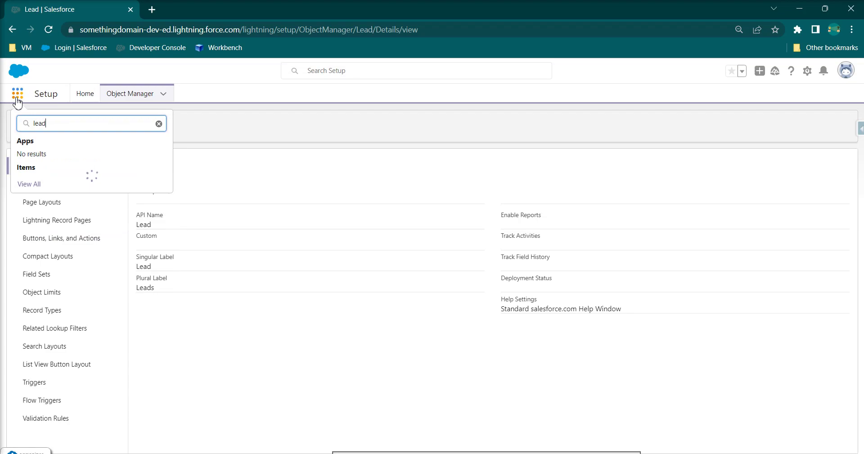
pyautogui.click(38, 185)
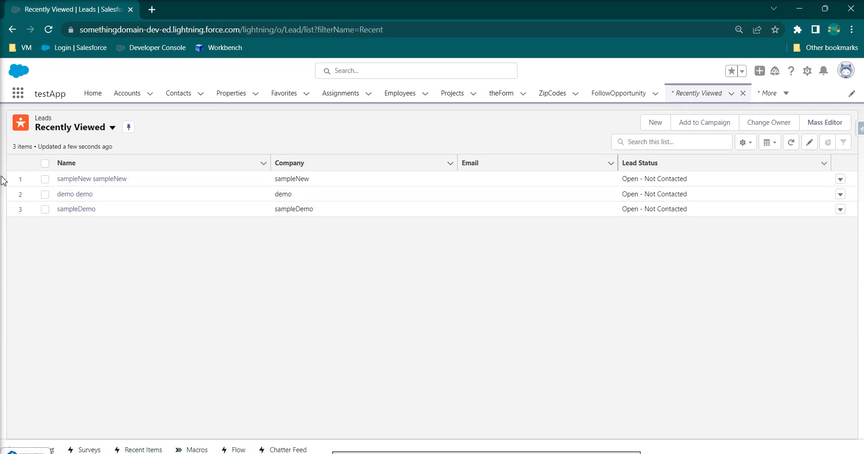
pyautogui.click(91, 179)
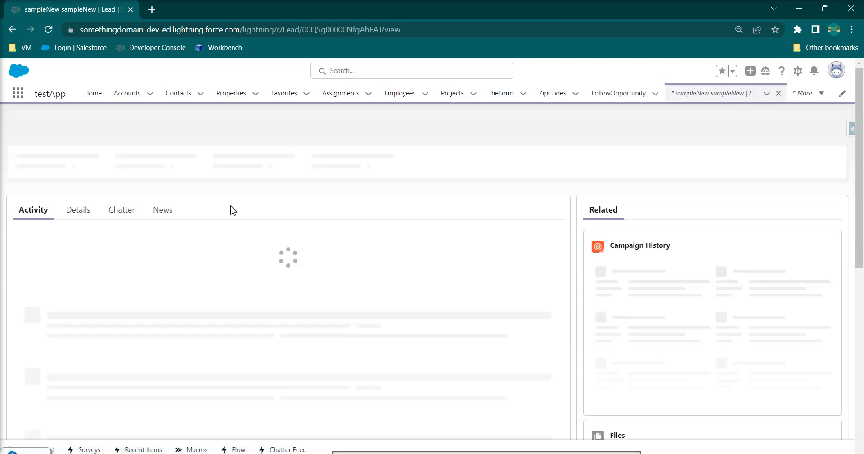
pyautogui.click(78, 215)
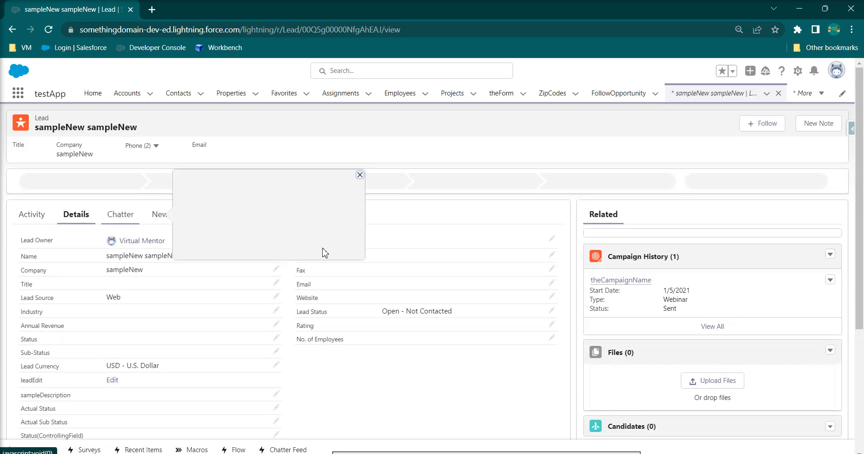
# - Search the lead's details for "year" and "status" to check its Year Manufactured and Status fields
pyautogui.scroll(-1, 315, 320)
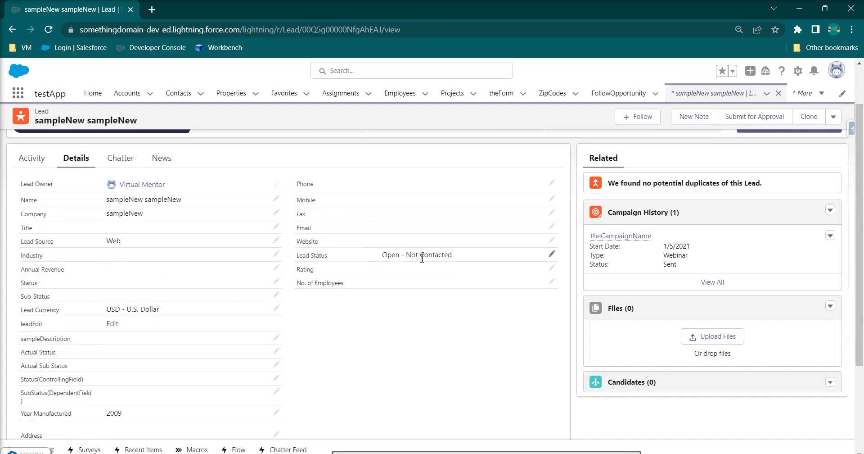
pyautogui.scroll(-3, 414, 257)
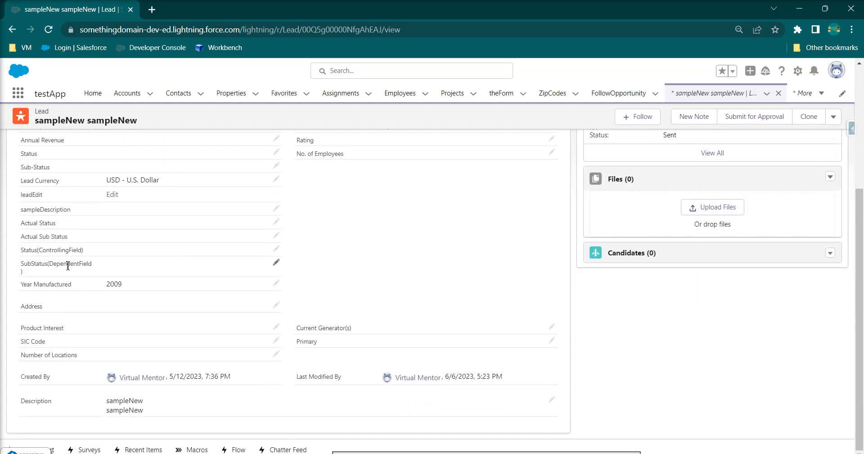
pyautogui.hotkey('ctrl', 'f')
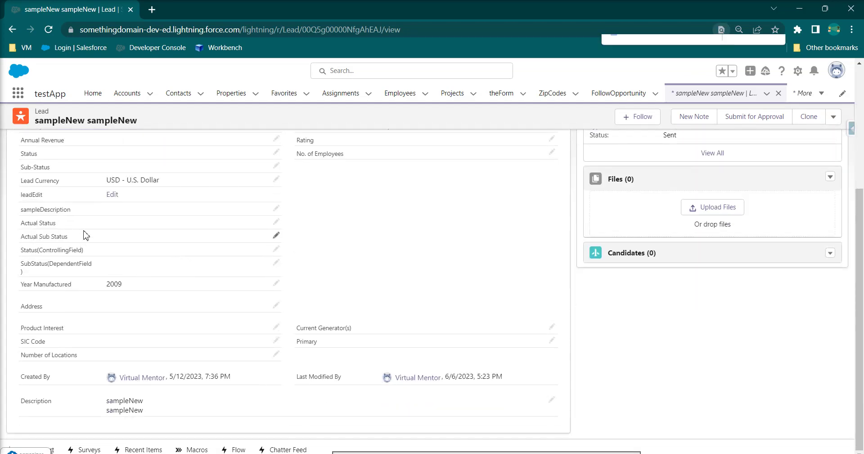
pyautogui.write('year')
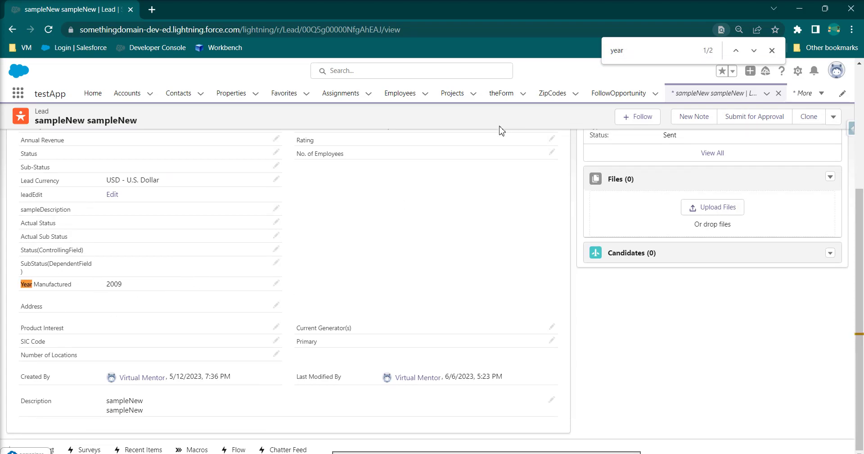
pyautogui.press('BackSpace')
pyautogui.press('BackSpace')
pyautogui.write('status')
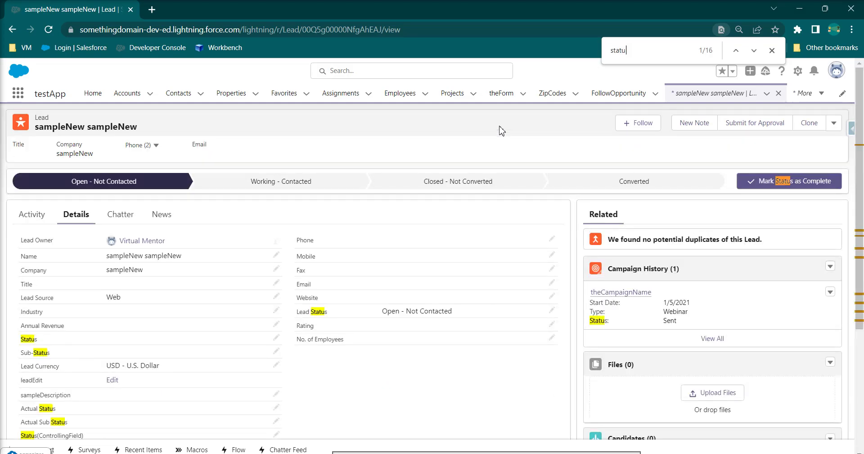
# - Set the sampleNew lead's custom Status field to Contacted and save the record
pyautogui.click(276, 338)
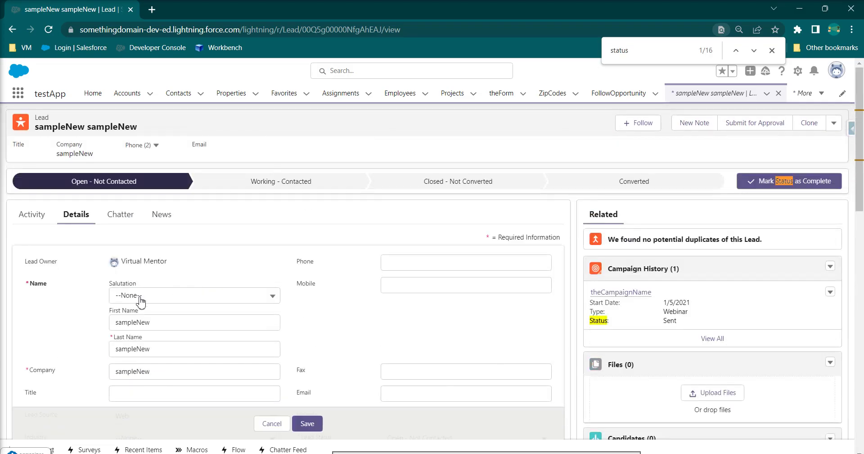
pyautogui.click(149, 321)
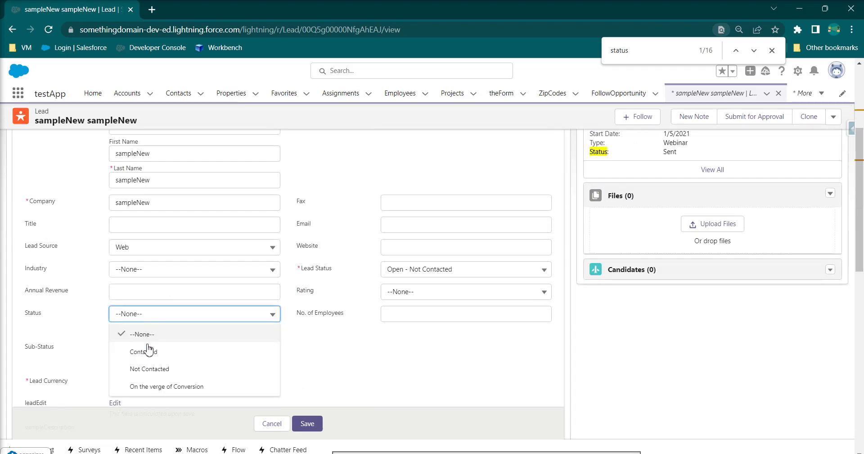
pyautogui.click(153, 353)
pyautogui.scroll(-1, 157, 342)
pyautogui.scroll(-1, 158, 337)
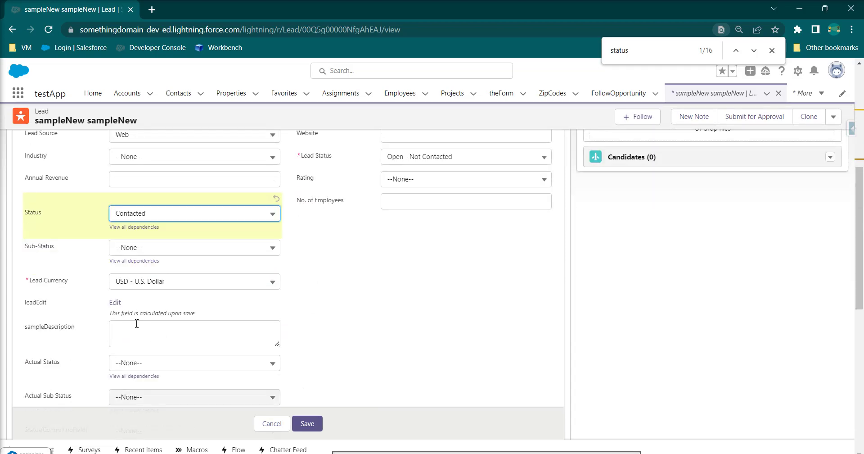
pyautogui.scroll(-7, 137, 324)
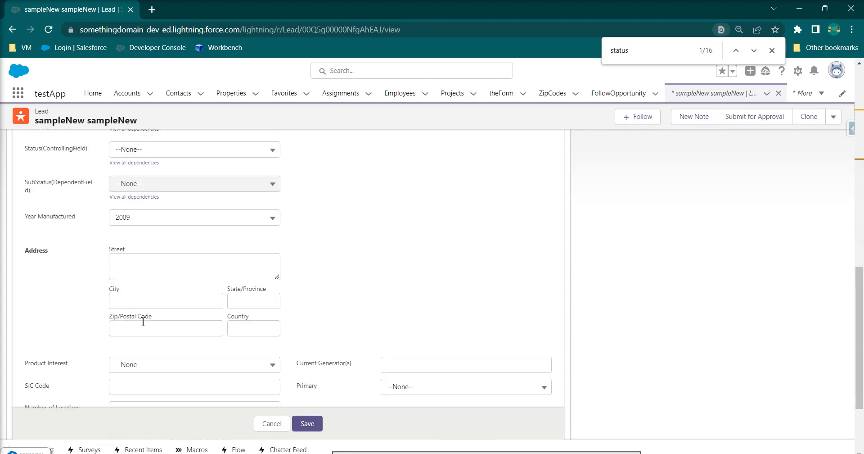
pyautogui.scroll(-1, 184, 321)
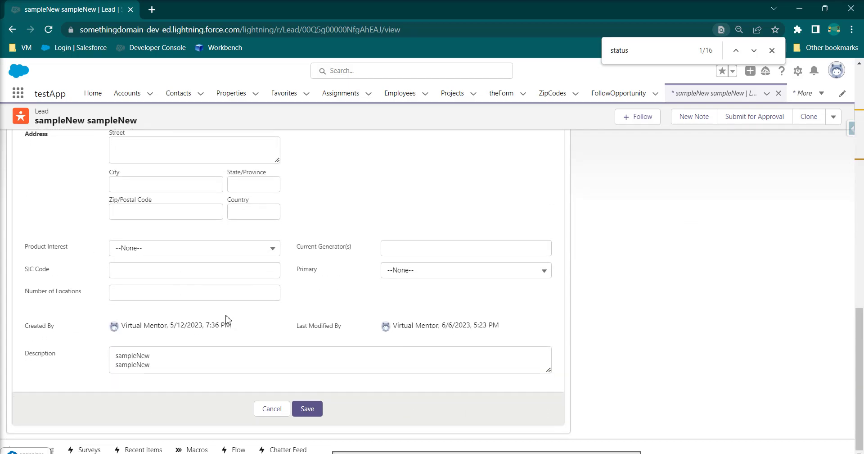
pyautogui.scroll(6, 570, 263)
pyautogui.scroll(5, 589, 255)
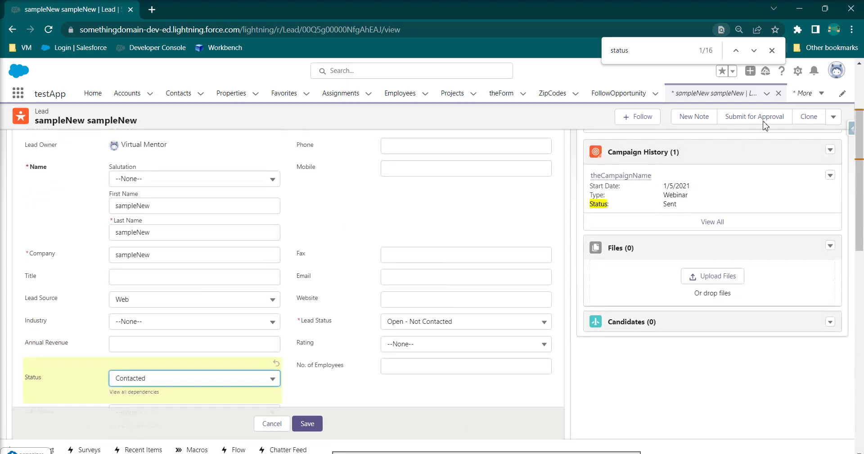
pyautogui.click(755, 51)
pyautogui.click(756, 52)
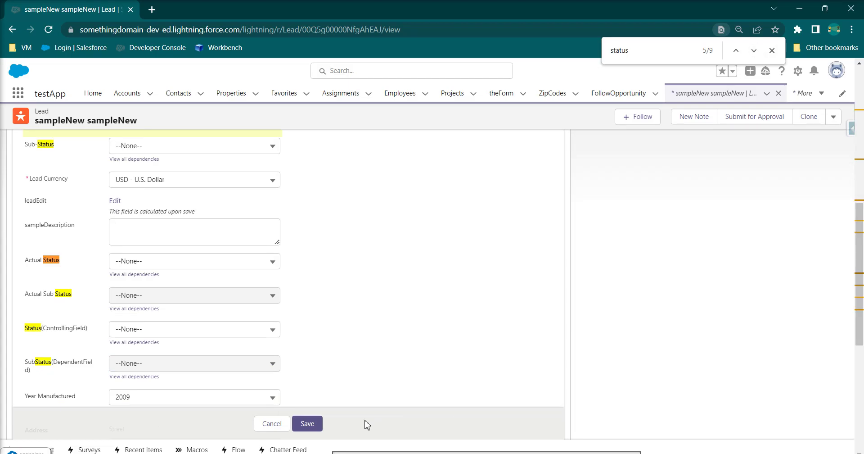
pyautogui.click(307, 423)
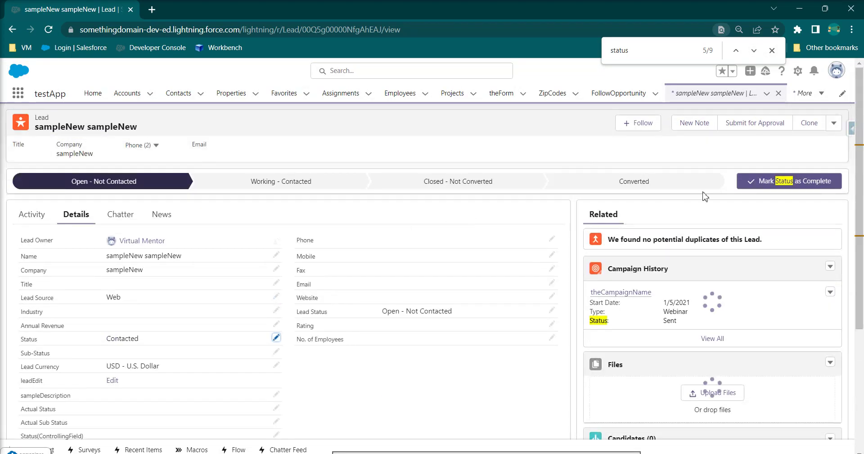
# - Try to convert the lead with a new account, contact and opportunity, and close the conversion dialog
pyautogui.click(834, 123)
pyautogui.click(807, 230)
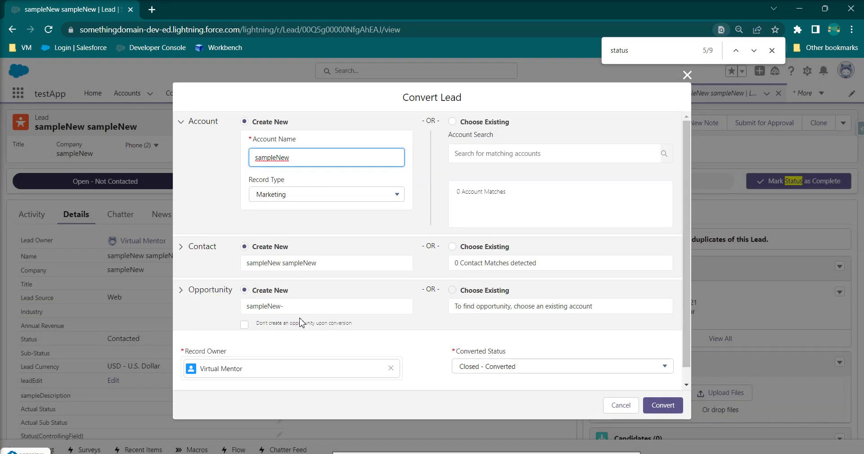
pyautogui.click(664, 405)
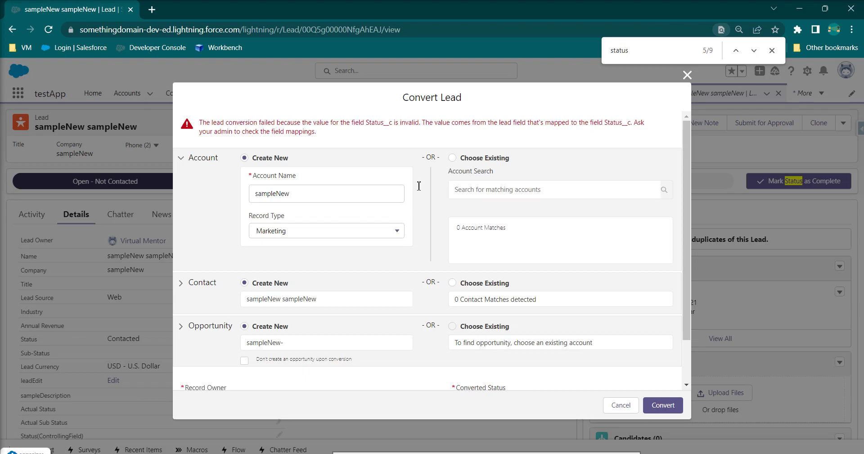
pyautogui.click(687, 75)
# - Reset the lead's custom Status field to --None-- and save the record
pyautogui.scroll(-5, 141, 299)
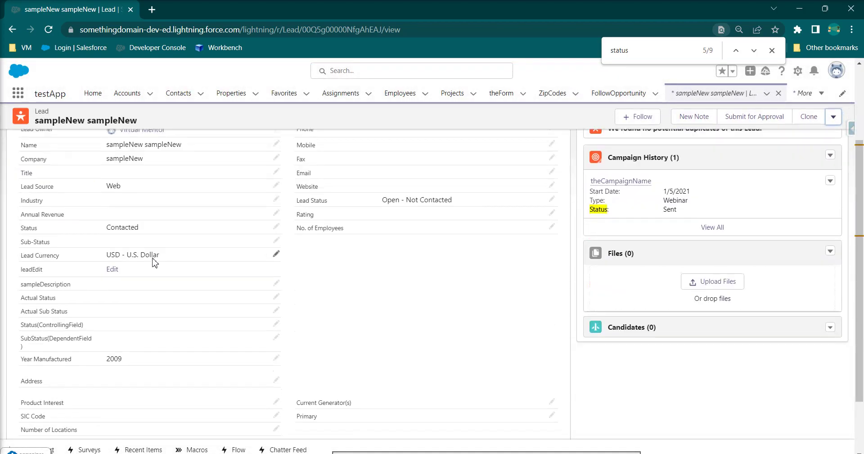
pyautogui.scroll(2, 181, 290)
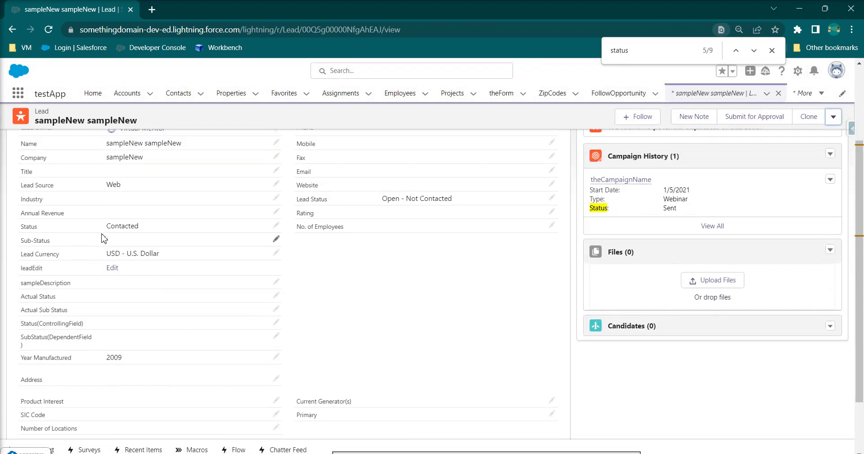
pyautogui.doubleClick(180, 232)
pyautogui.click(181, 222)
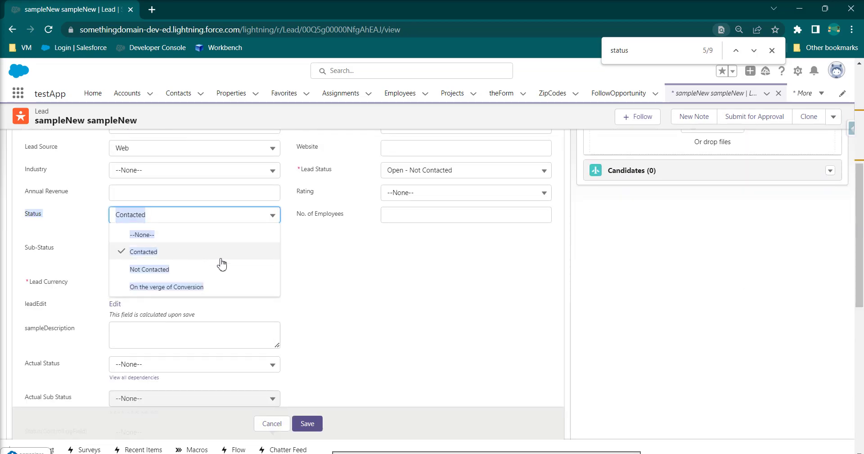
pyautogui.click(176, 235)
pyautogui.click(306, 422)
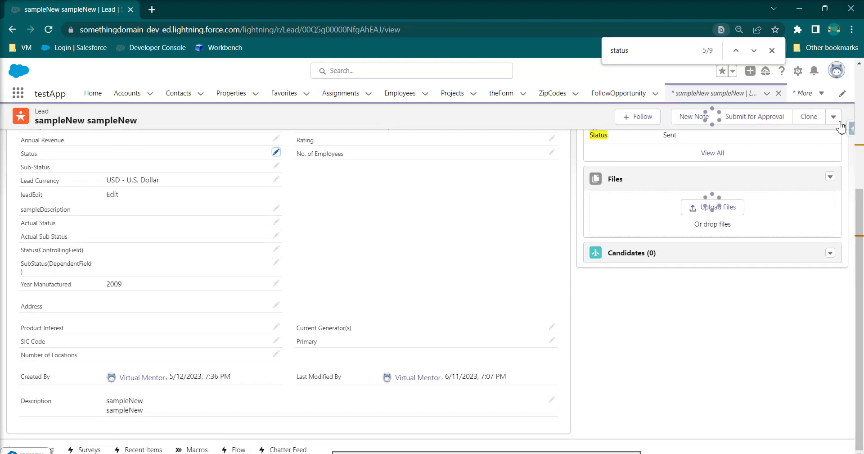
# - Convert the lead into a new Marketing account, contact and opportunity with the converted status Closed - Converted
pyautogui.click(834, 117)
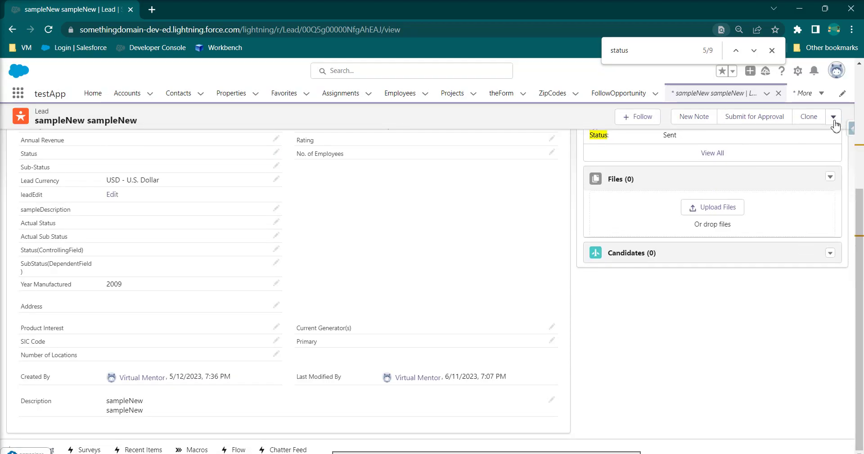
pyautogui.click(833, 118)
pyautogui.click(803, 230)
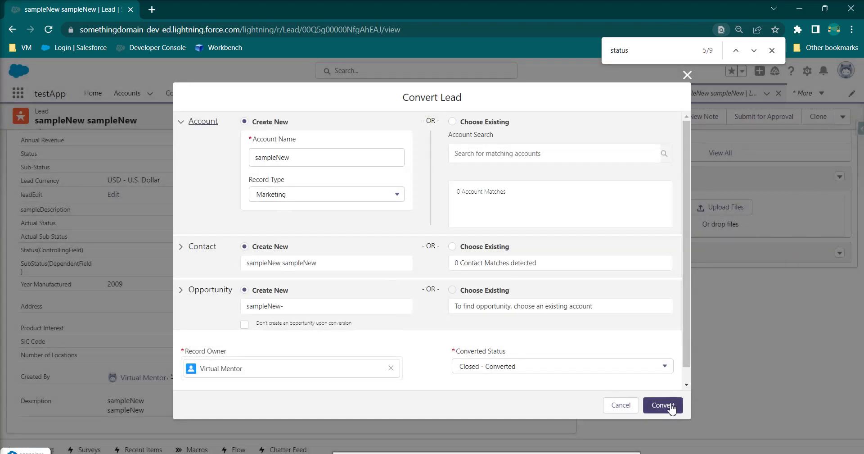
pyautogui.click(672, 407)
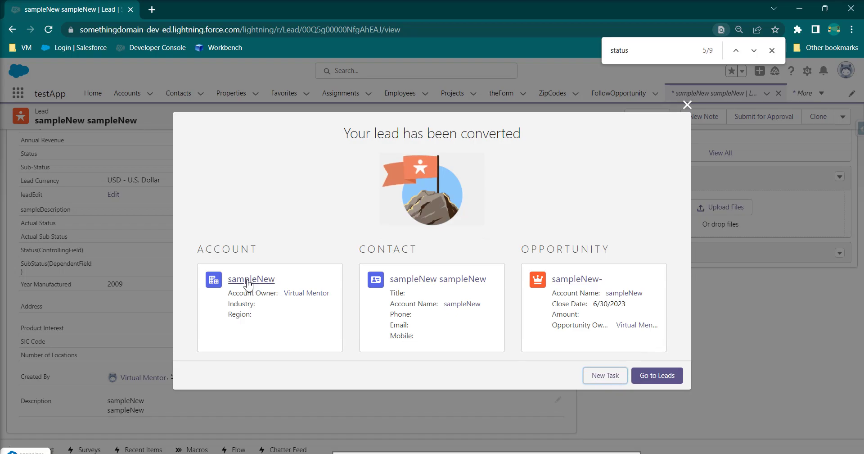
# - Open the converted sampleNew account's details and search them for "year" and "manu" to locate Year Manufactured
pyautogui.click(251, 280)
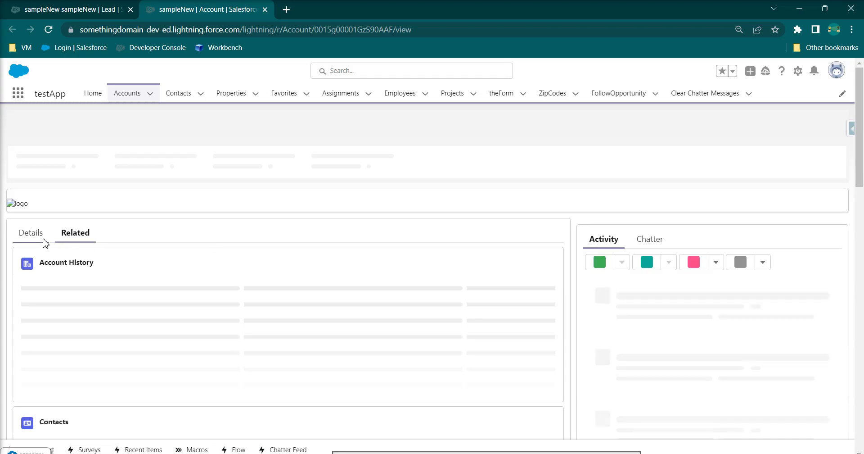
pyautogui.click(34, 237)
pyautogui.scroll(-5, 222, 305)
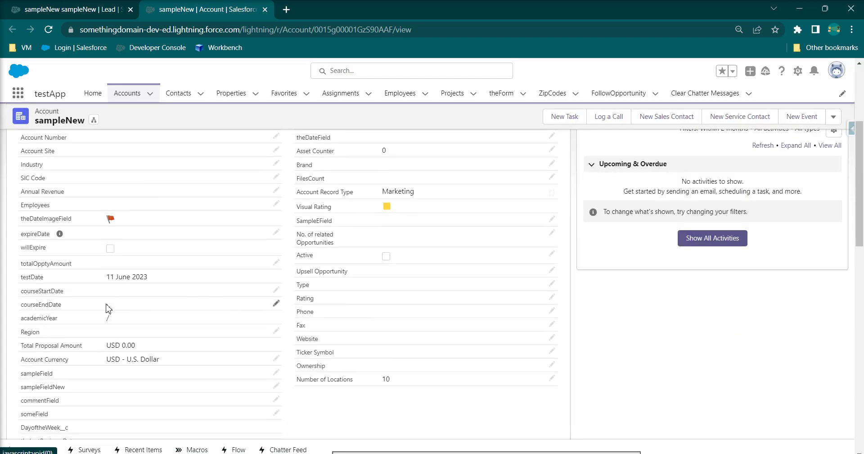
pyautogui.hotkey('ctrl', 'f')
pyautogui.write('ye')
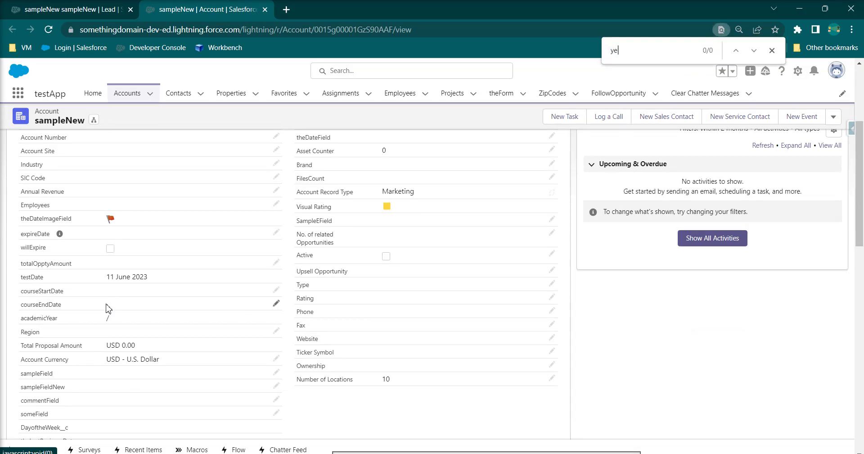
pyautogui.write('ar')
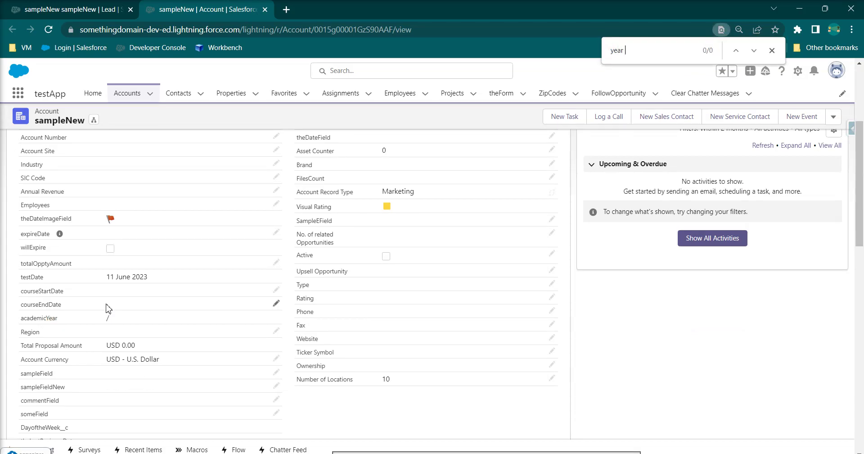
pyautogui.press('BackSpace')
pyautogui.press('BackSpace')
pyautogui.press('BackSpace')
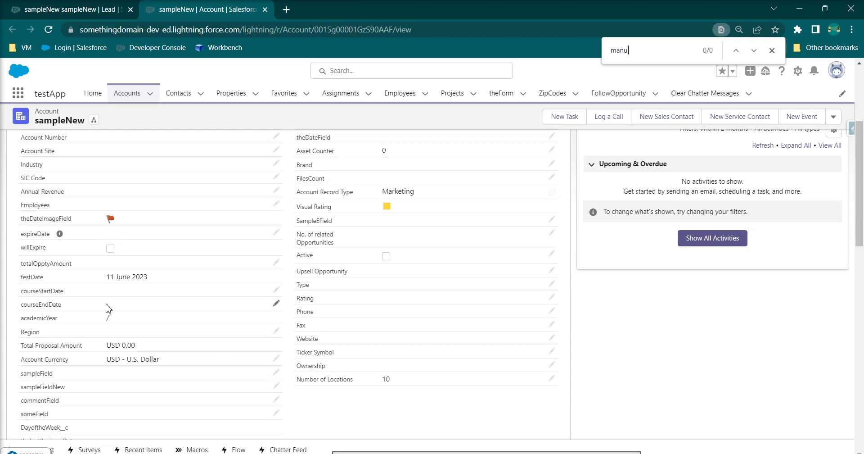
pyautogui.scroll(4, 754, 202)
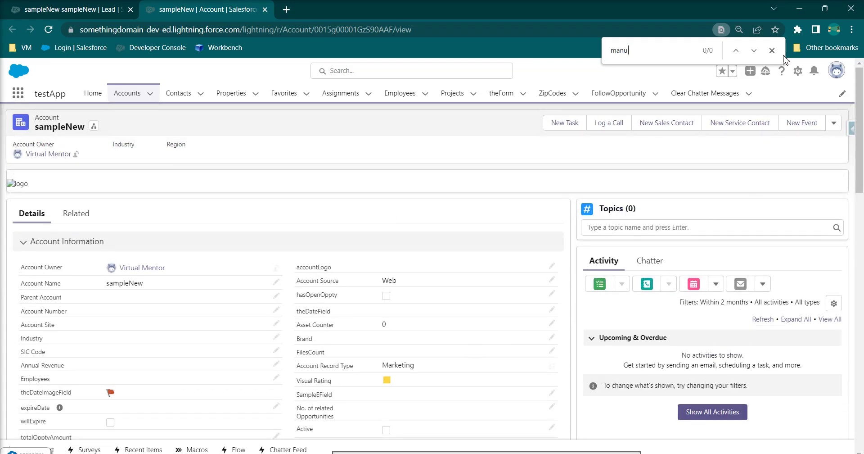
# - Edit the account record page to add the Year Manufactured field above accountLogo in Account Information, and save the page
pyautogui.click(798, 71)
pyautogui.click(766, 189)
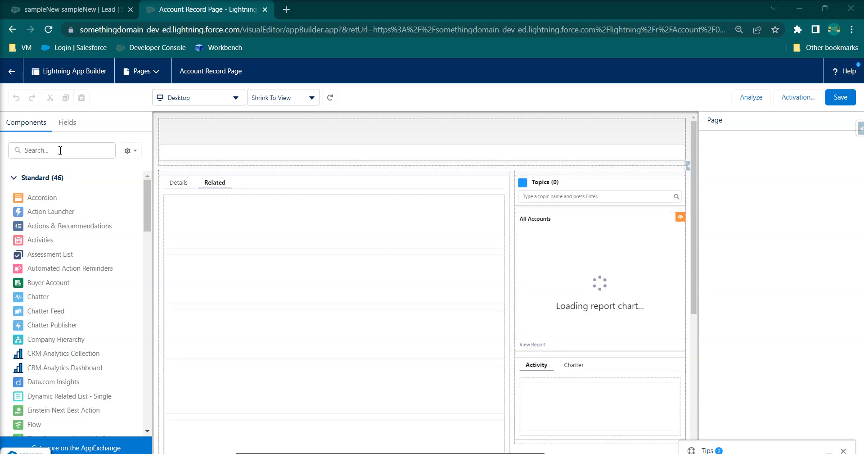
pyautogui.click(71, 130)
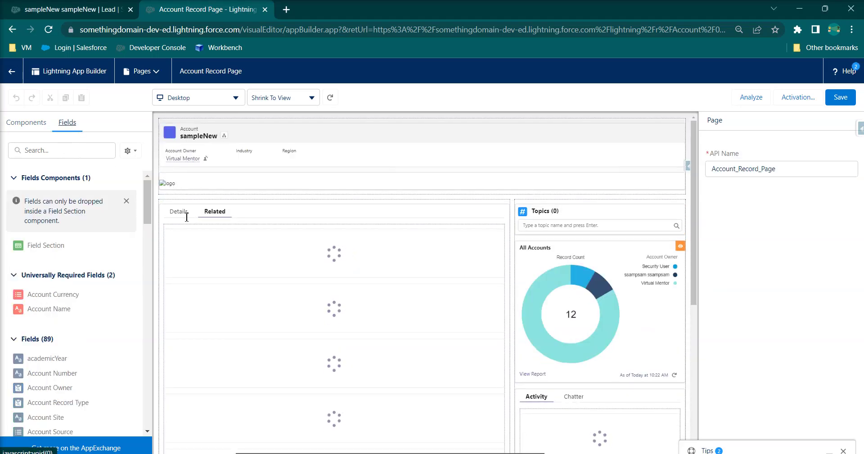
pyautogui.click(185, 213)
pyautogui.click(75, 154)
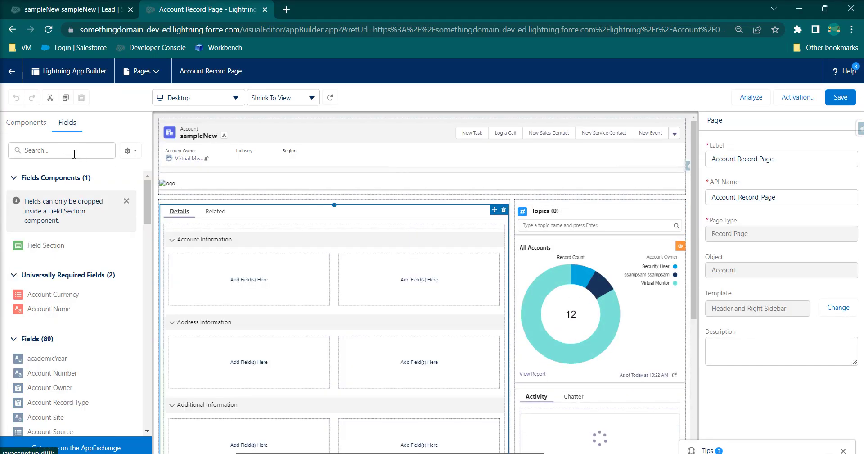
pyautogui.write('yea')
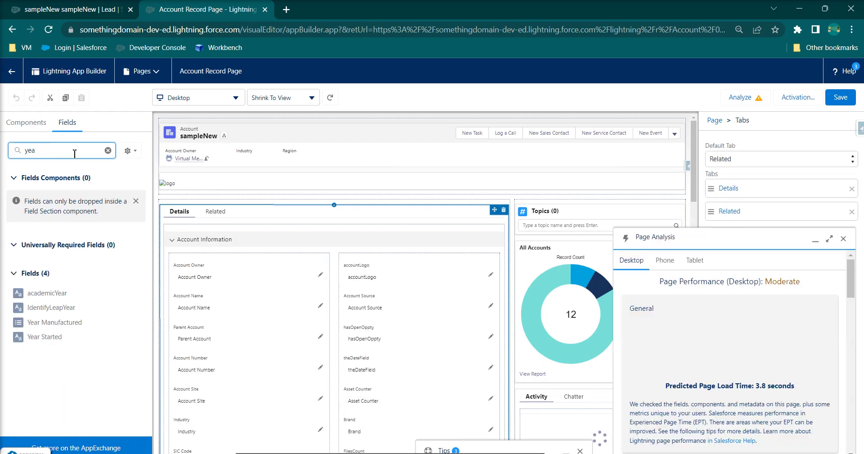
pyautogui.moveTo(60, 329); pyautogui.dragTo(391, 266)
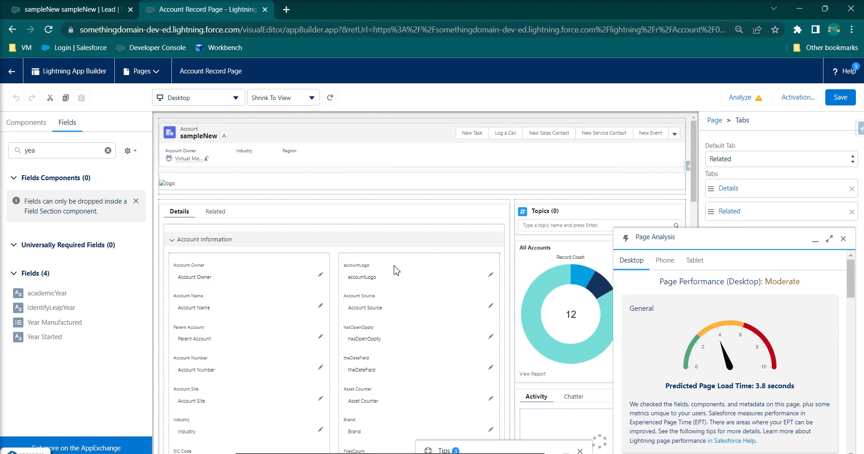
pyautogui.click(840, 97)
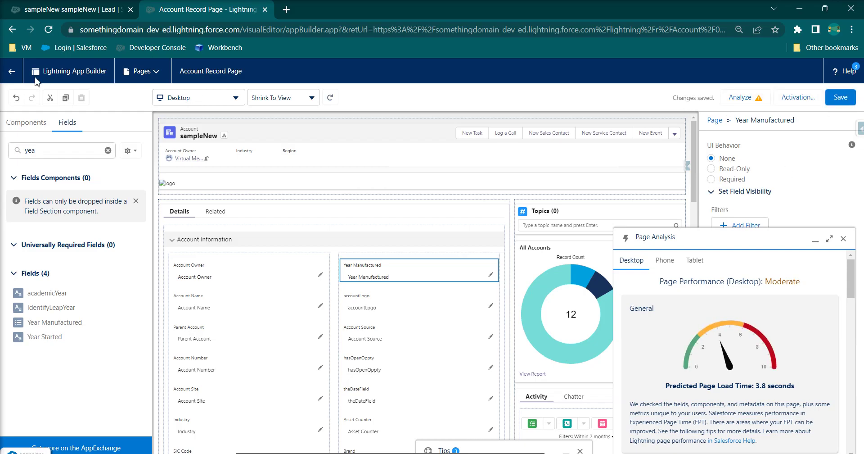
# - Return from the page editor to the sampleNew account's details and check its Year Manufactured value
pyautogui.click(12, 71)
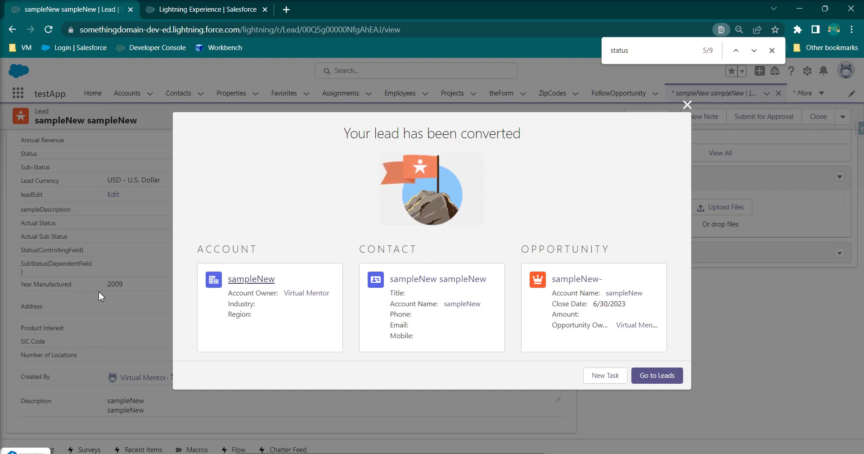
pyautogui.click(187, 11)
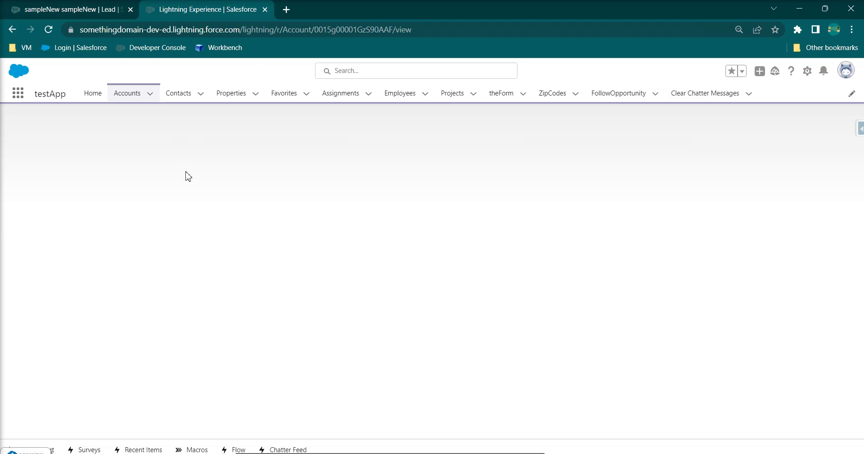
pyautogui.click(32, 214)
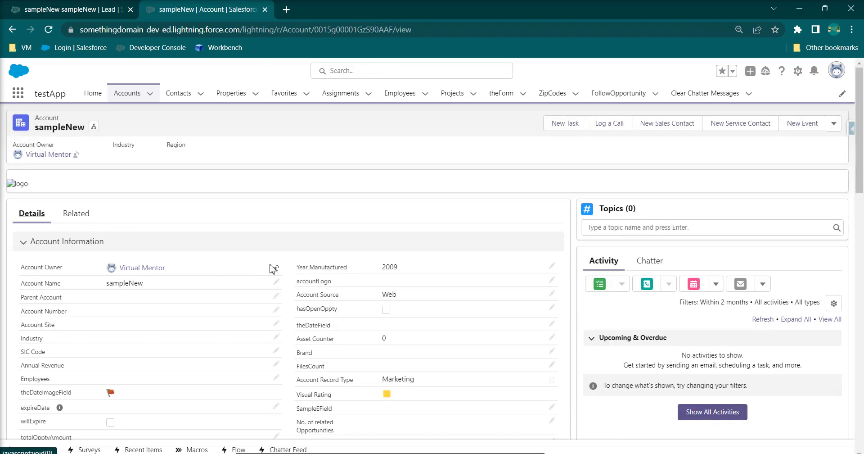
pyautogui.doubleClick(394, 270)
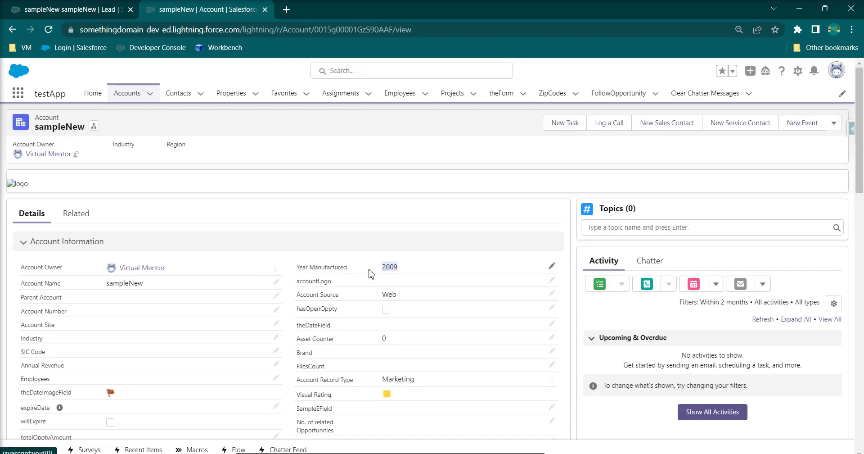
# - Go back to the converted lead to compare its Year Manufactured value, and close the conversion summary
pyautogui.click(48, 10)
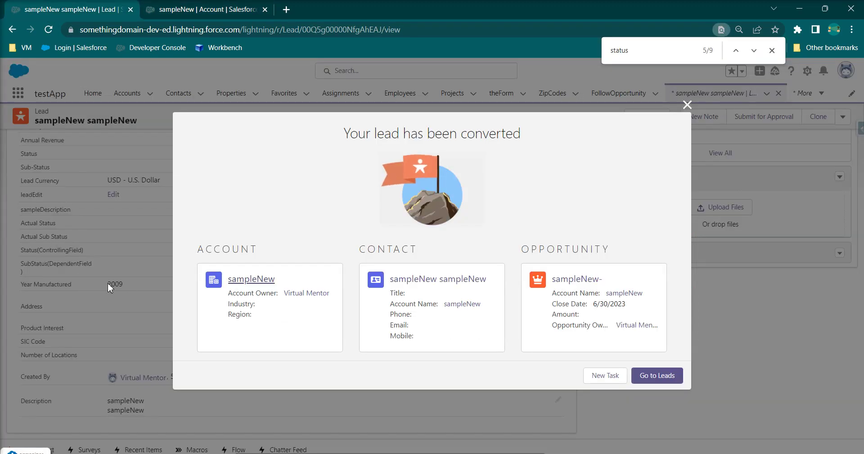
pyautogui.click(687, 107)
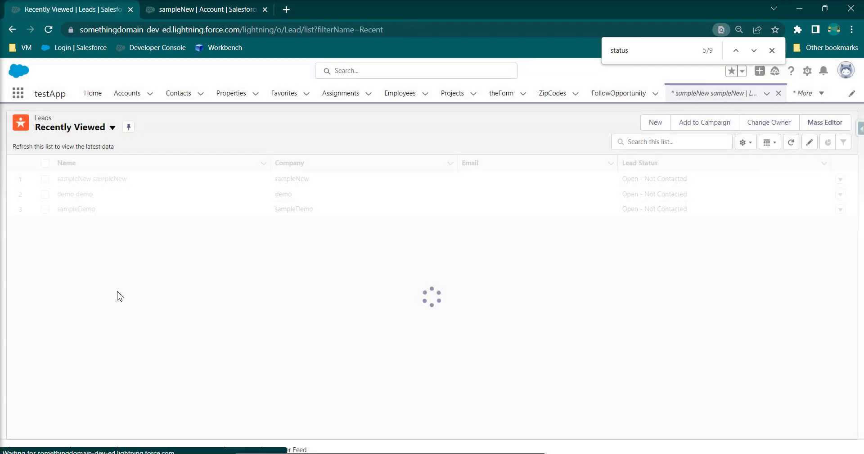